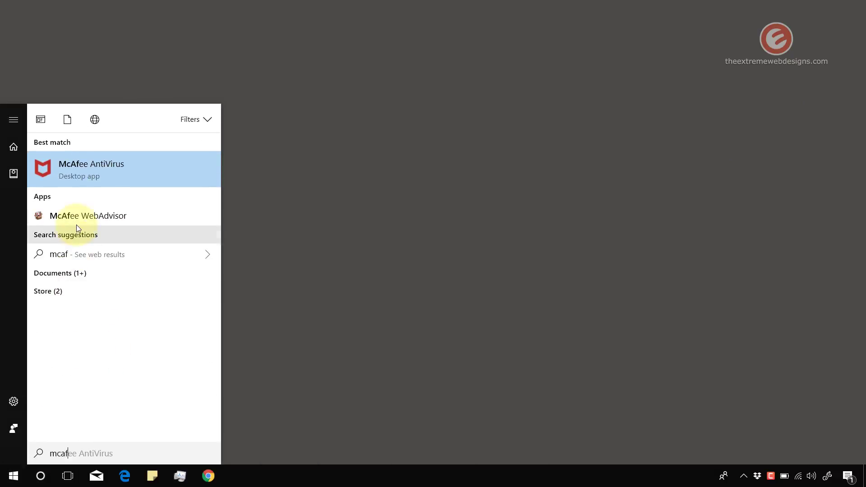
# Launch McAfee AntiVirus, view the Account page, and check the version (16.0 R7) in About.
pyautogui.click(100, 169)
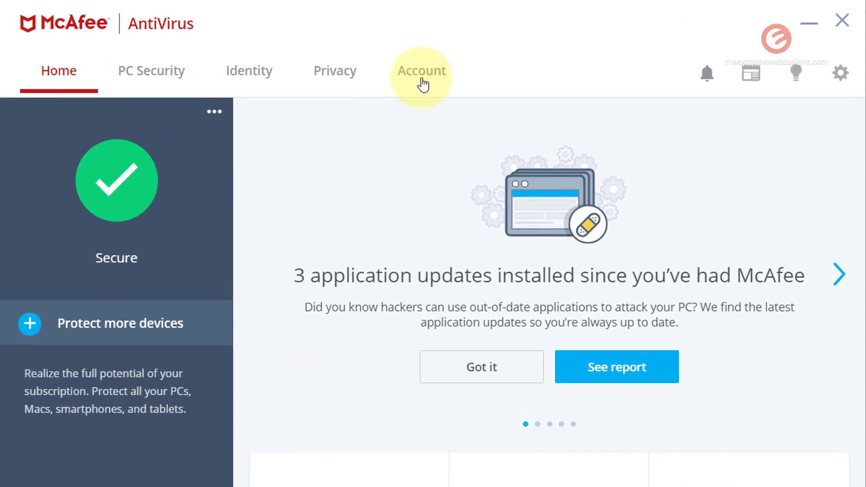
pyautogui.click(422, 70)
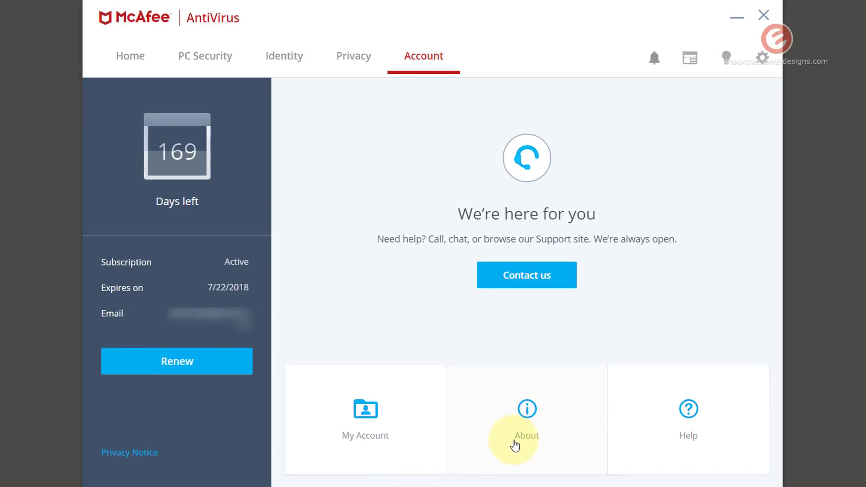
pyautogui.click(513, 433)
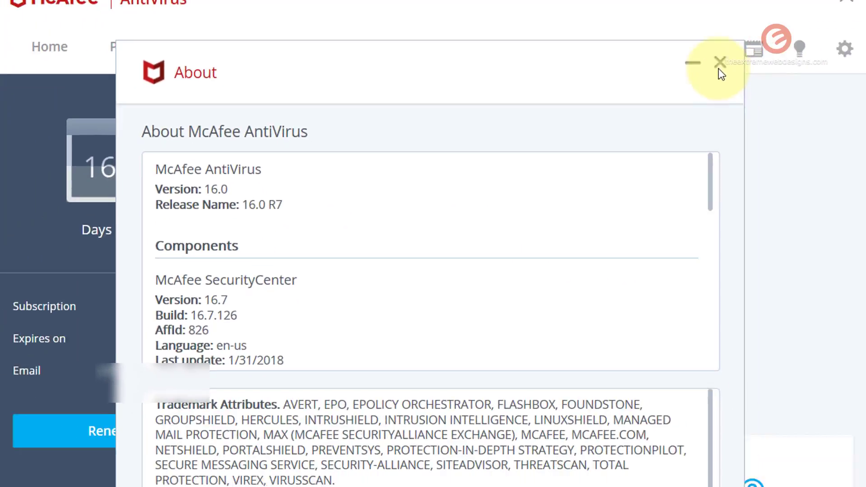
pyautogui.click(720, 64)
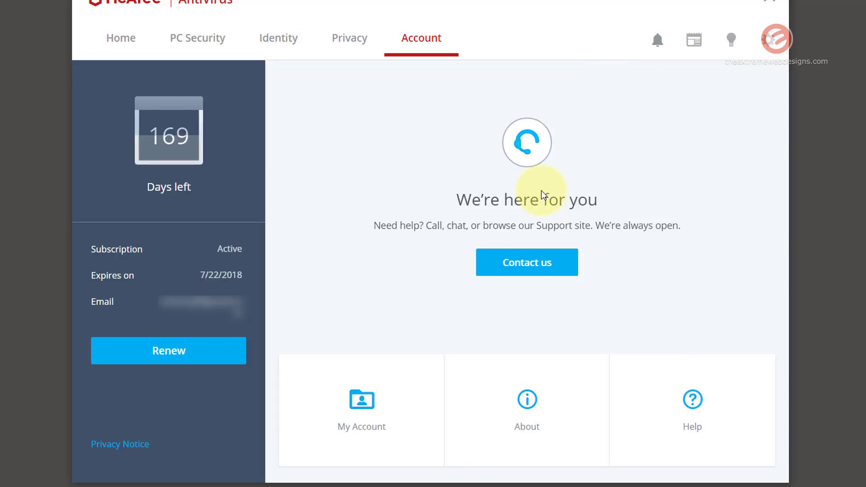
# Return Home and open the Real-Time Scanning settings from the Settings menu.
pyautogui.click(121, 37)
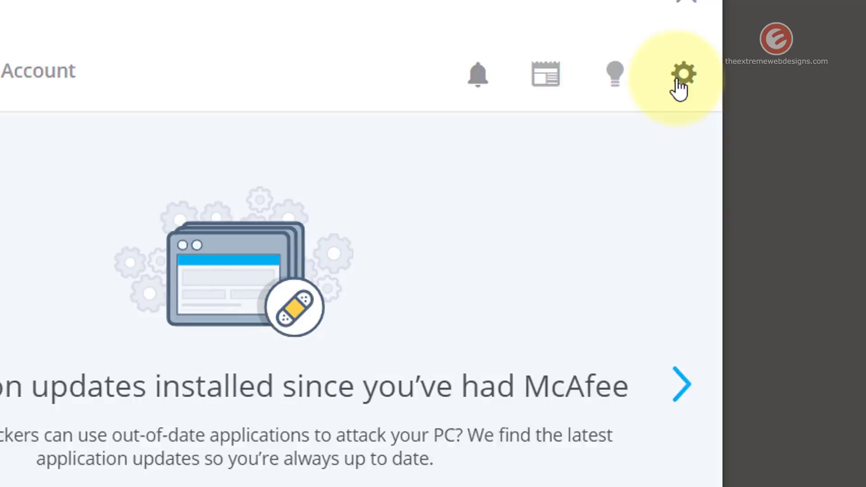
pyautogui.click(665, 82)
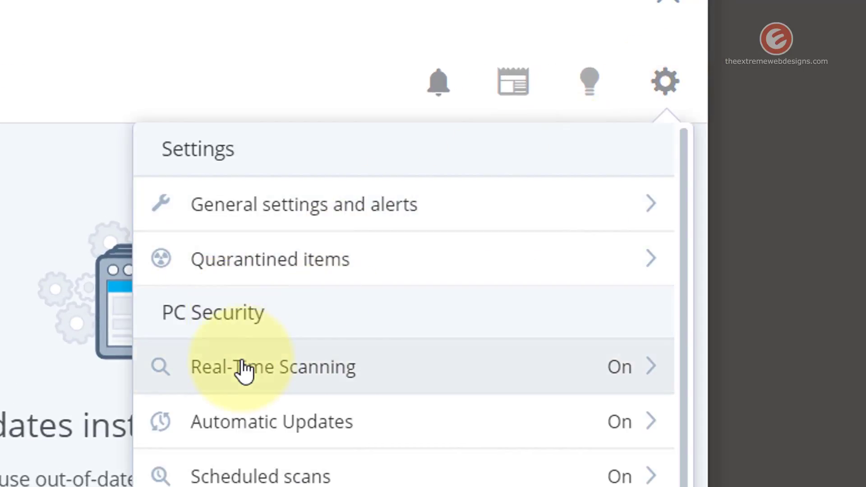
pyautogui.click(374, 370)
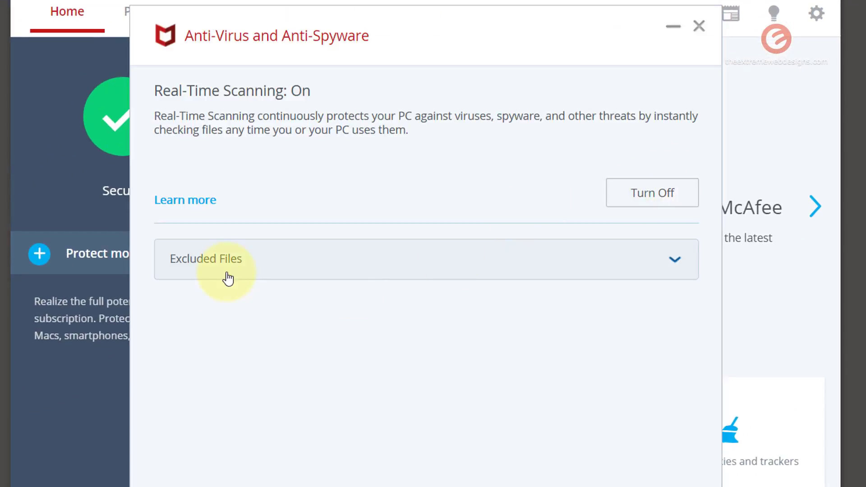
# Expand the Excluded Files section to show Install.exe and patch.exe.
pyautogui.click(687, 264)
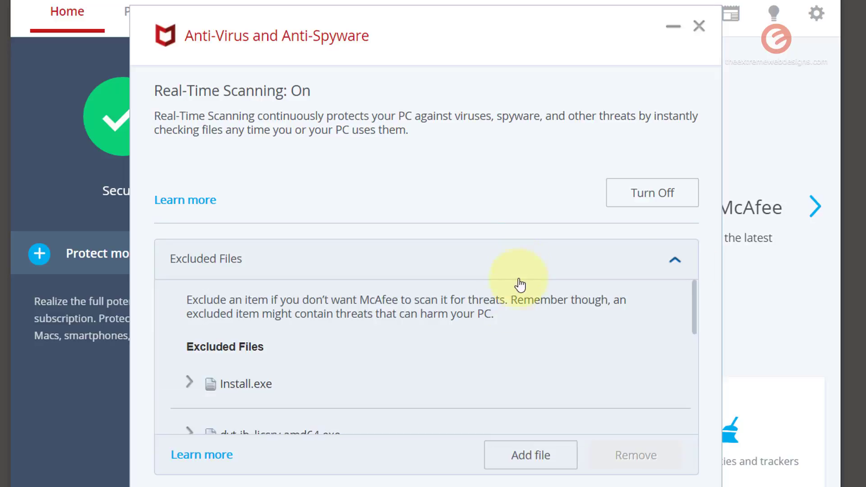
pyautogui.scroll(-2, 445, 331)
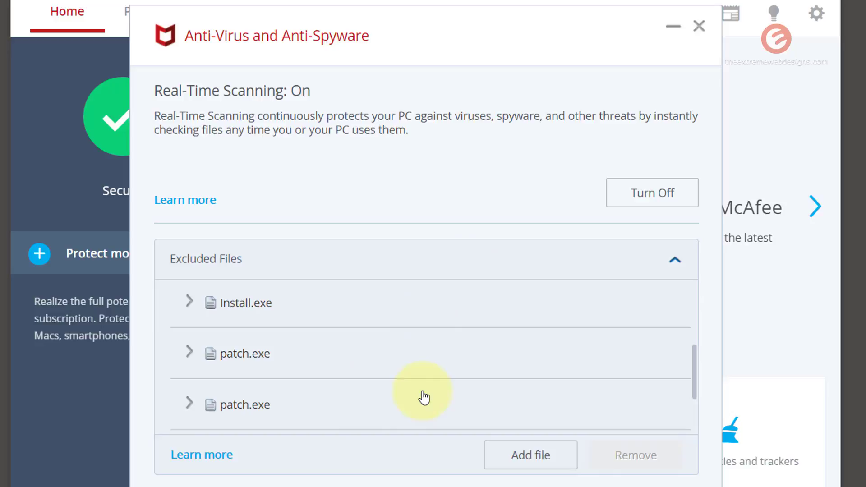
pyautogui.scroll(2, 425, 334)
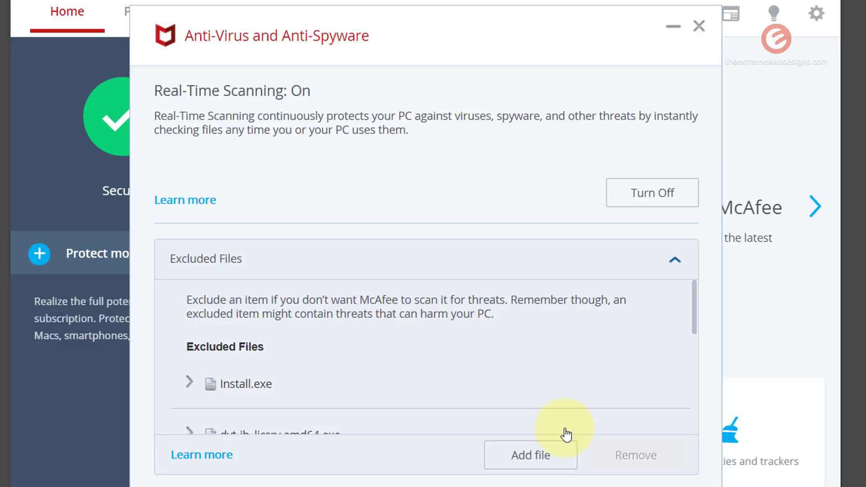
# Add dvt-jb_licsrv.amd64.exe as a new excluded file.
pyautogui.click(566, 458)
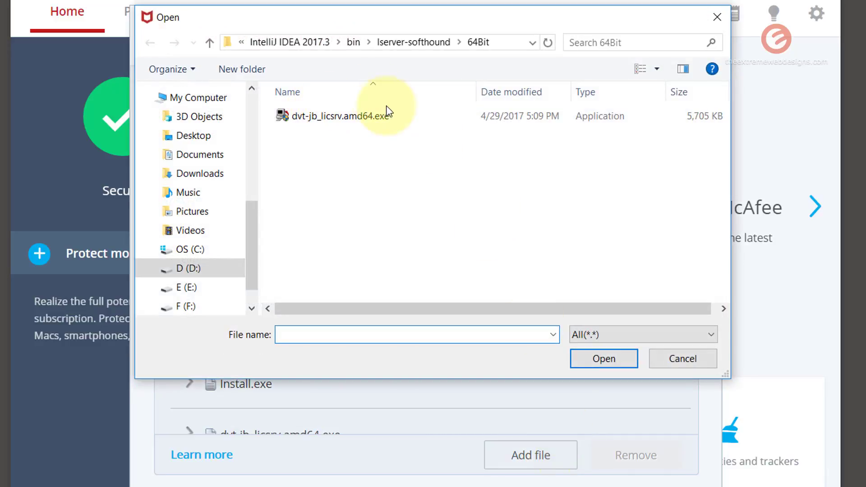
pyautogui.click(420, 116)
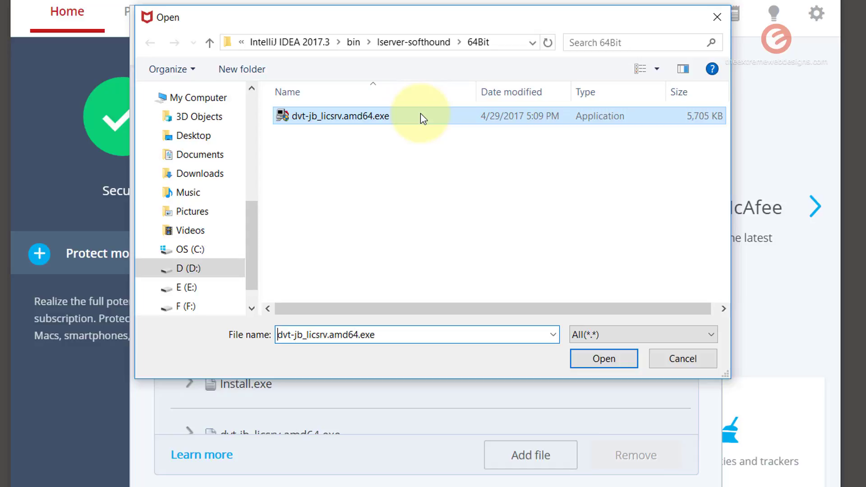
pyautogui.click(604, 359)
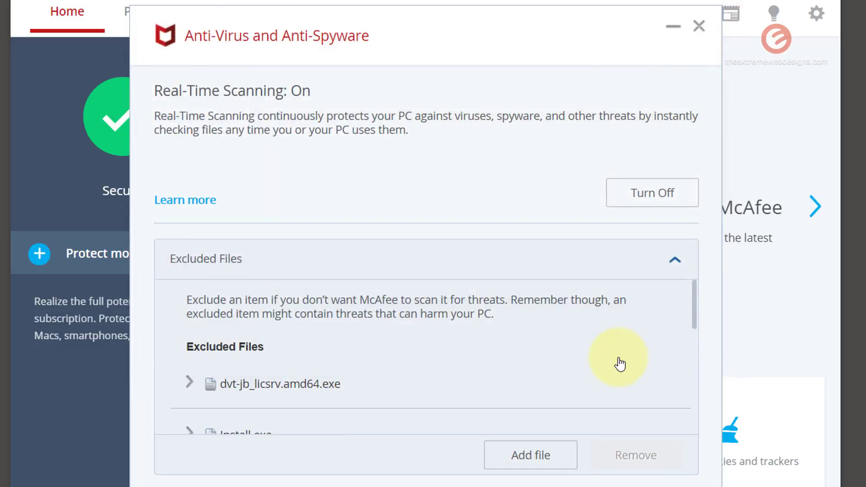
pyautogui.scroll(-2, 621, 365)
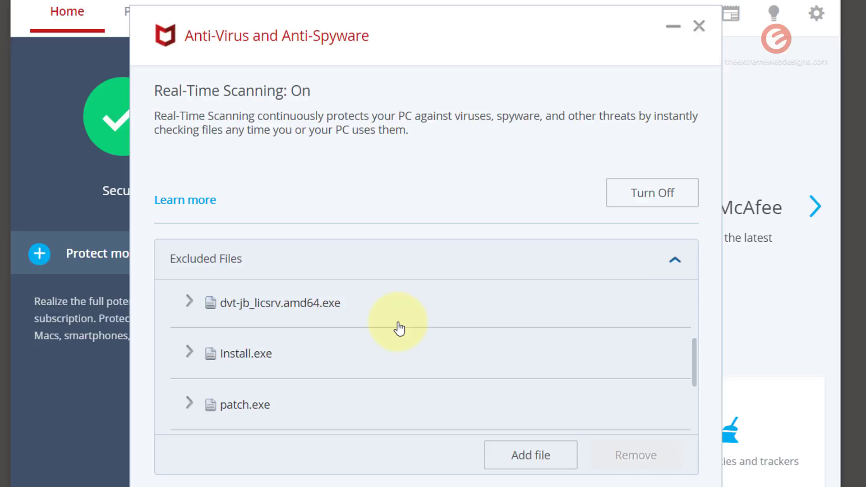
# Remove the dvt-jb_licsrv.amd64.exe exclusion and confirm the removal.
pyautogui.click(472, 313)
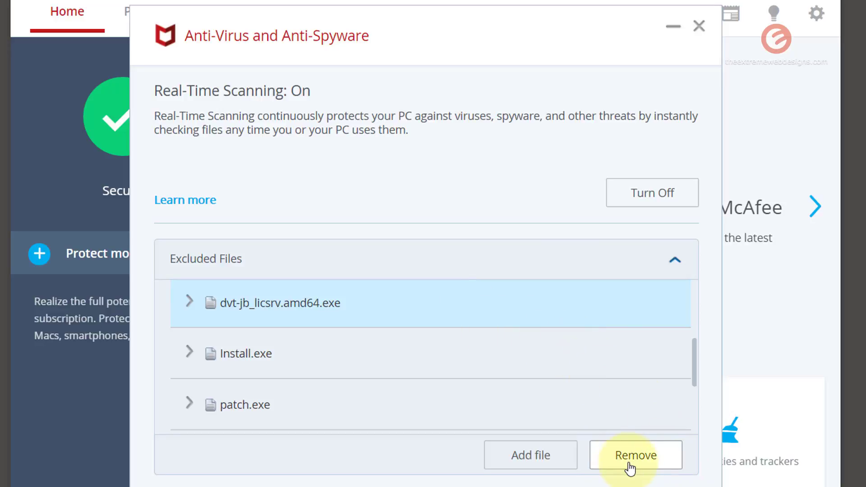
pyautogui.click(644, 463)
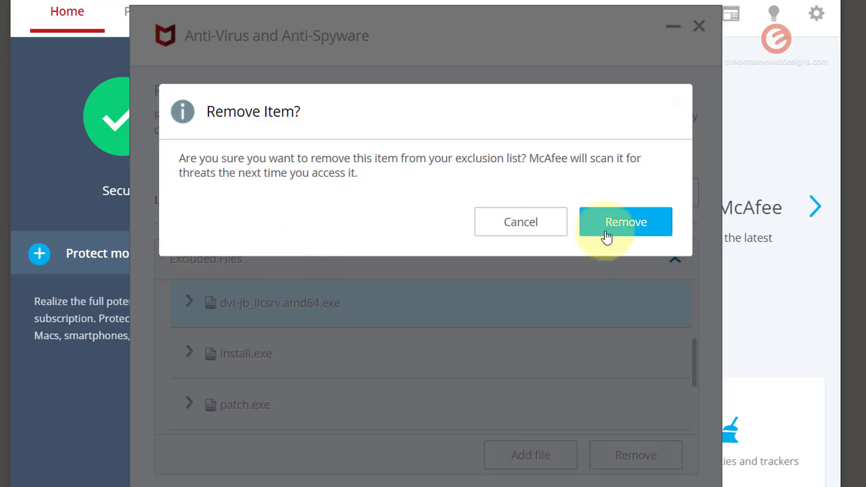
pyautogui.click(663, 227)
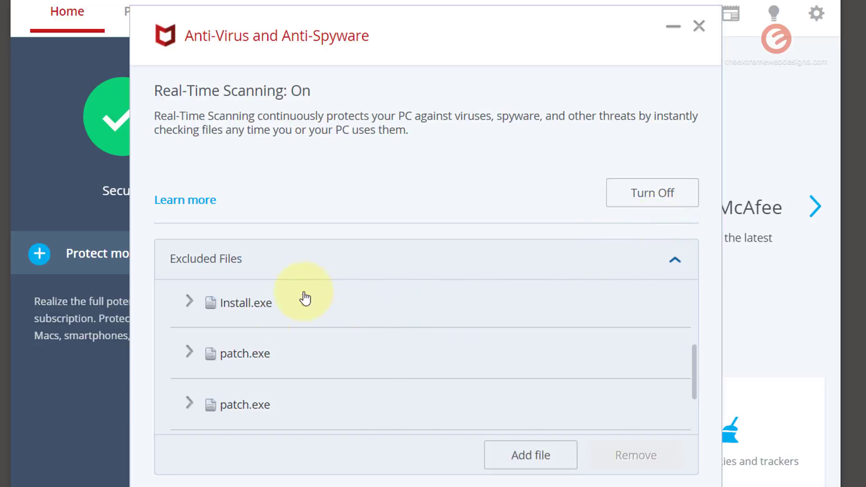